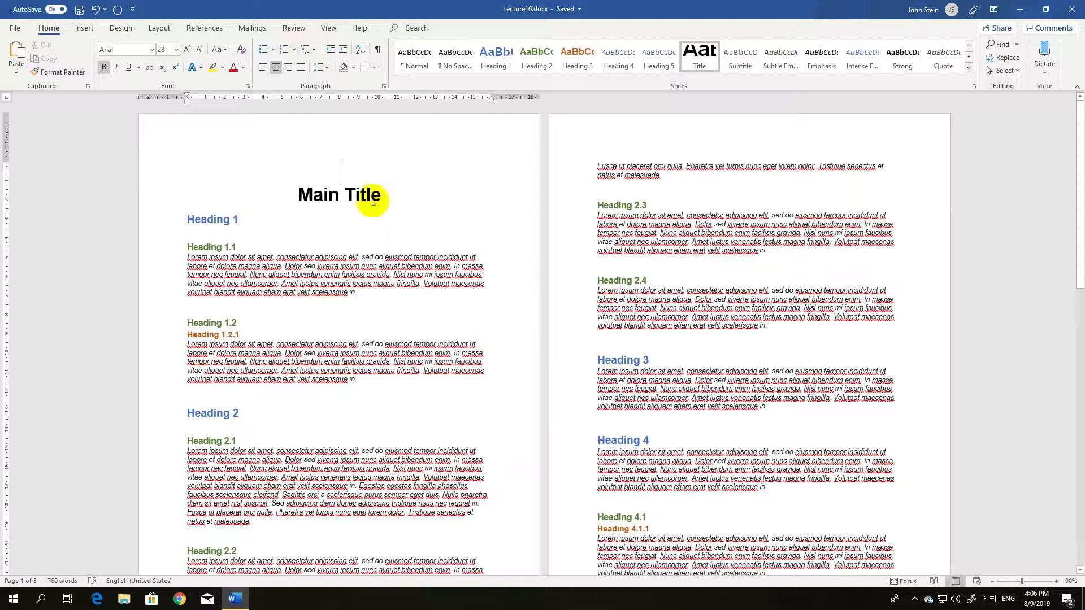
Show the Navigation pane and use it to jump to Heading 4.1.1, then return to the start of the document
click(322, 29)
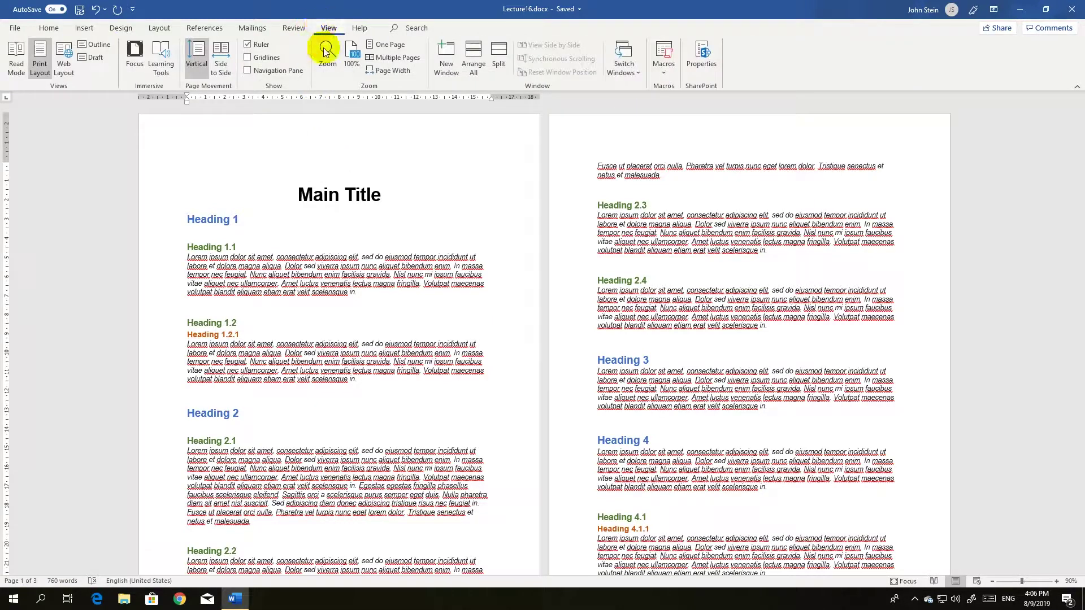
click(248, 71)
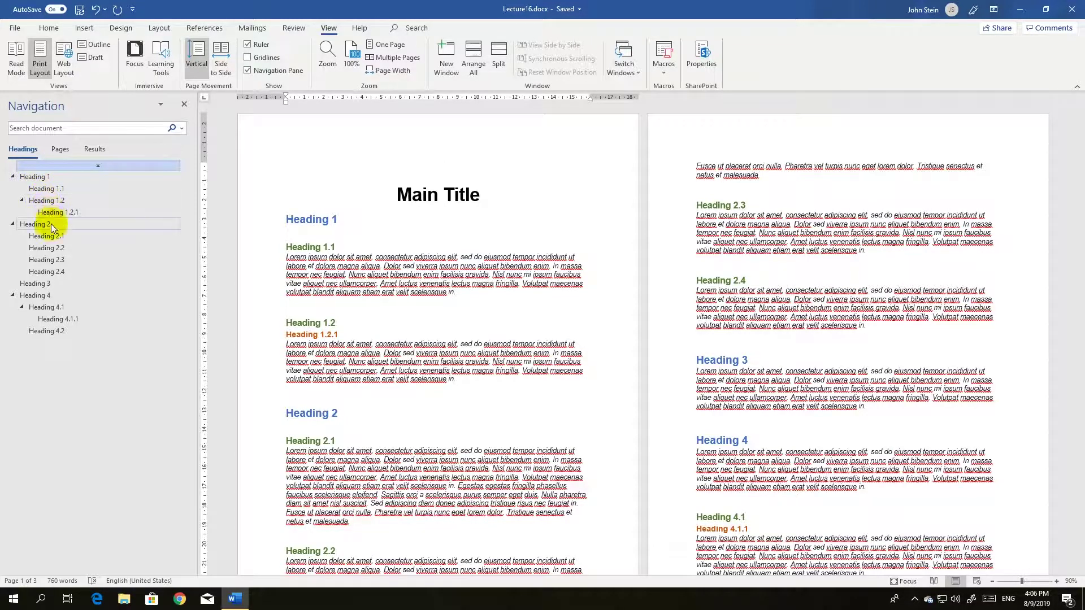
click(46, 318)
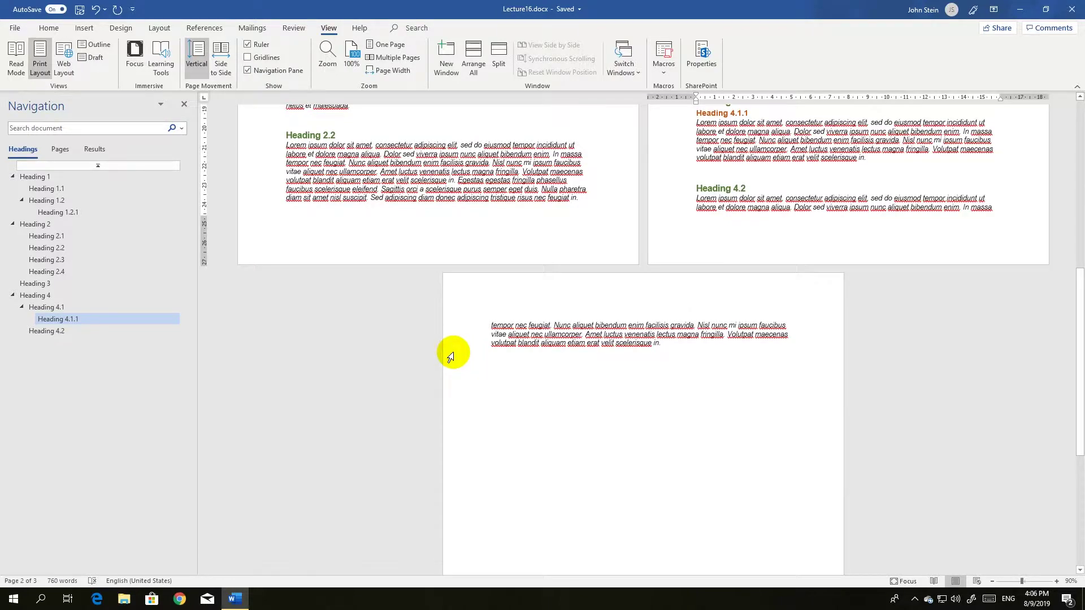
scroll(450, 356, up, 4)
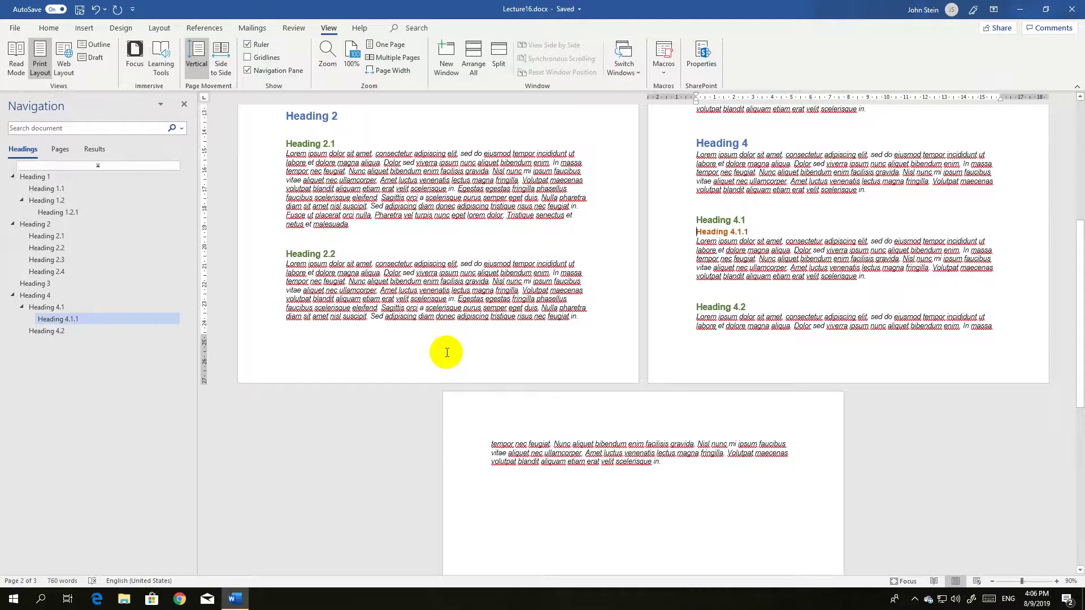
scroll(447, 353, up, 10)
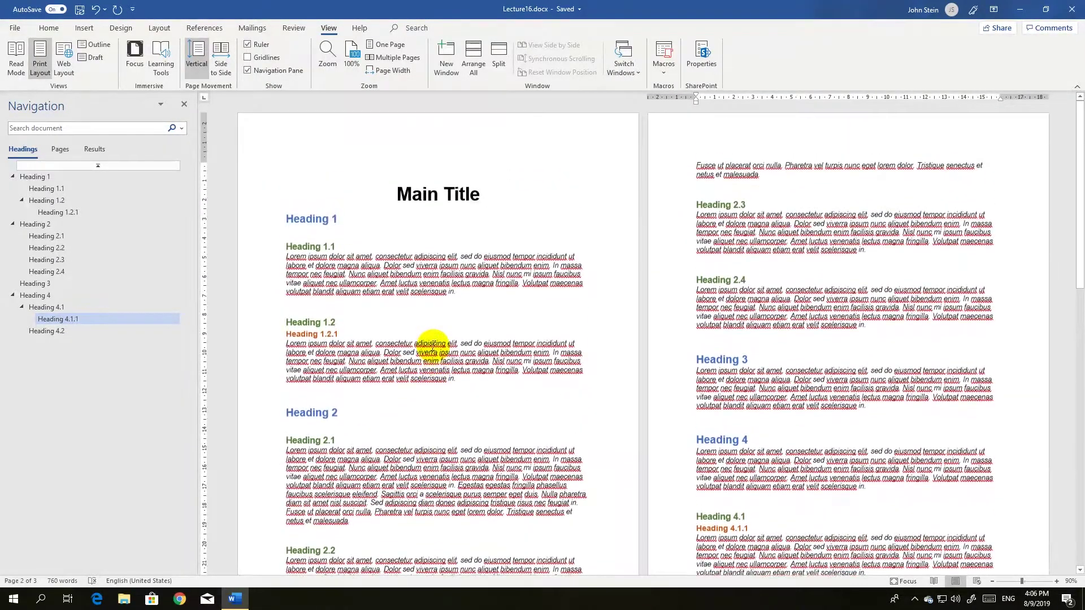
Insert the Automatic Table 1 table of contents on the blank line above the Main Title
click(419, 164)
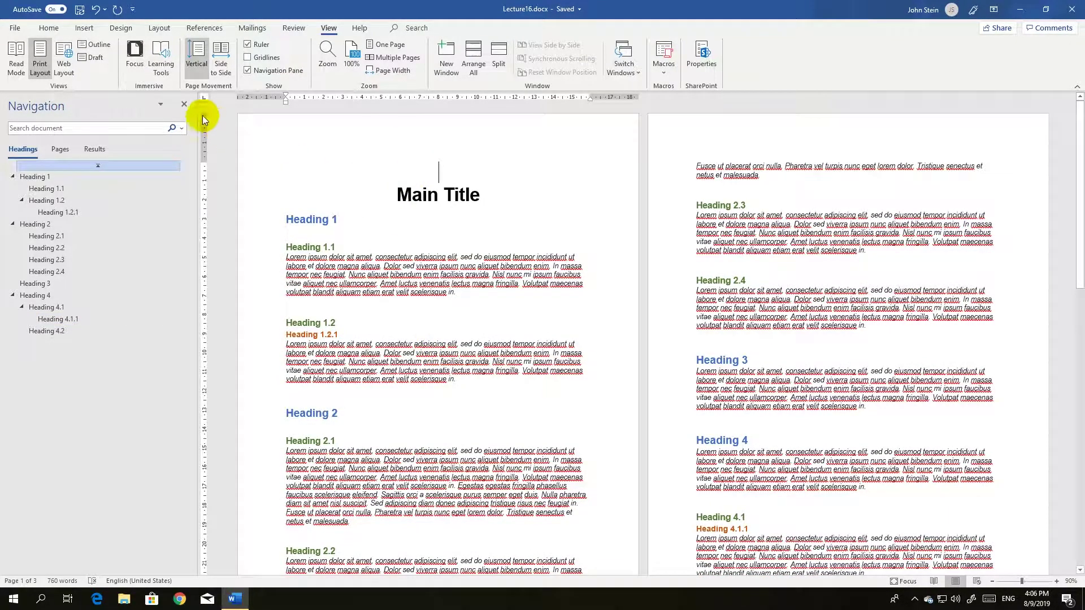
click(192, 28)
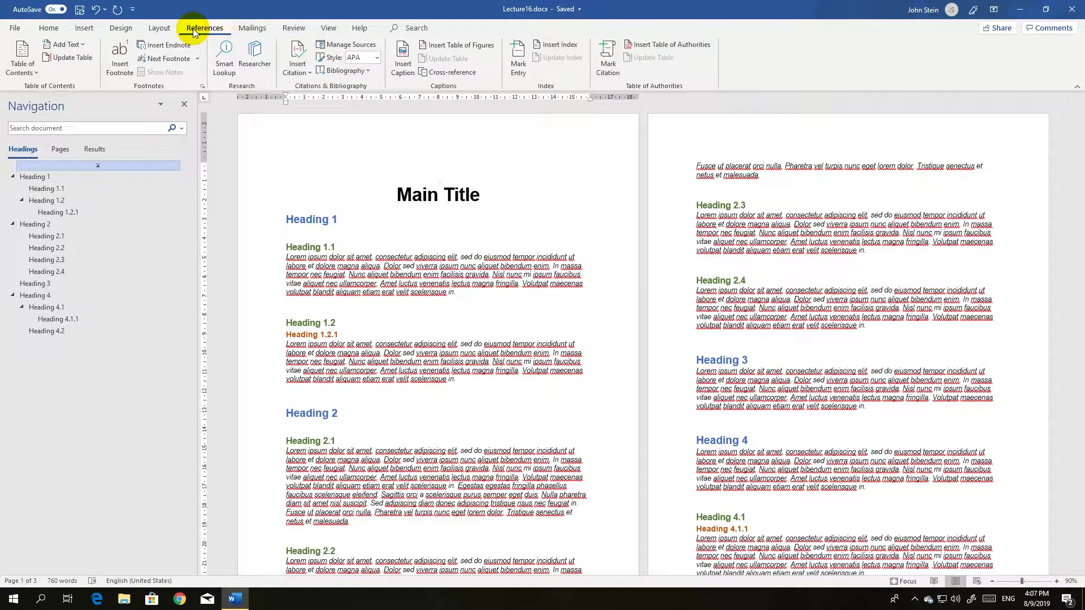
click(27, 72)
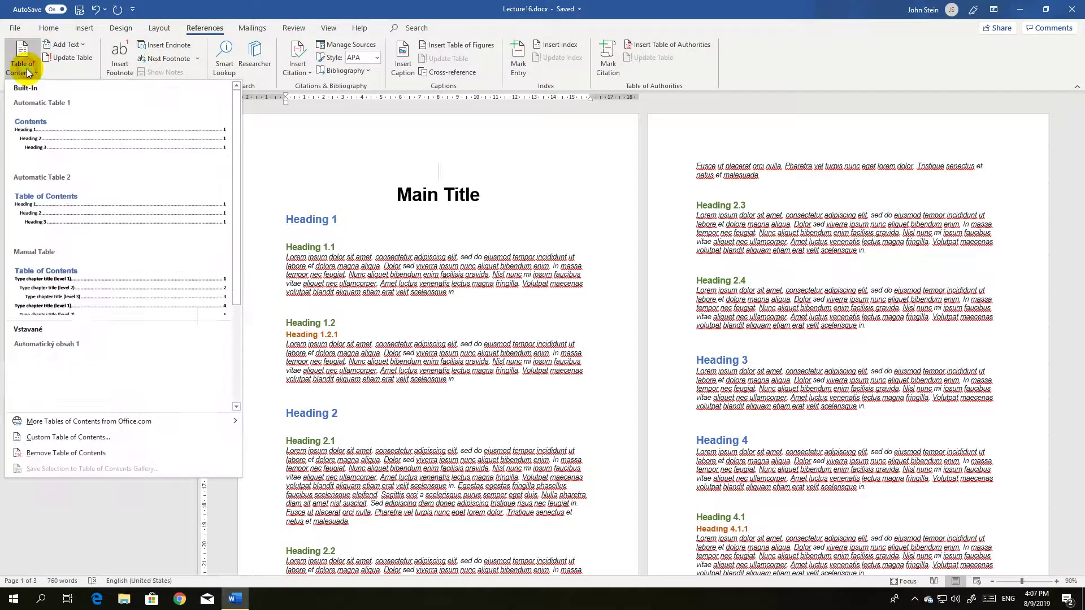
click(326, 126)
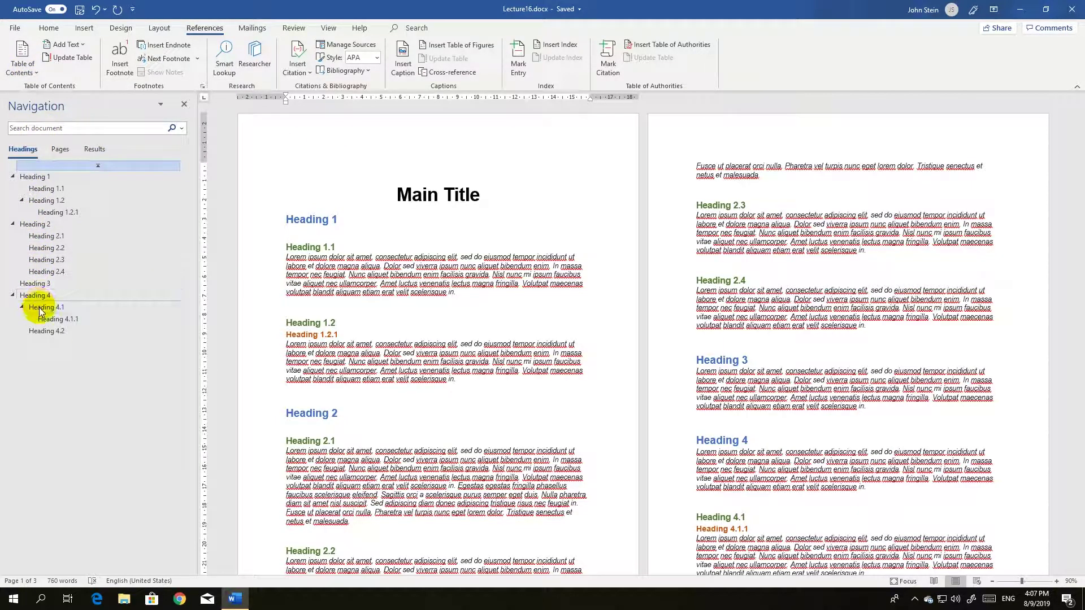
click(27, 67)
click(48, 134)
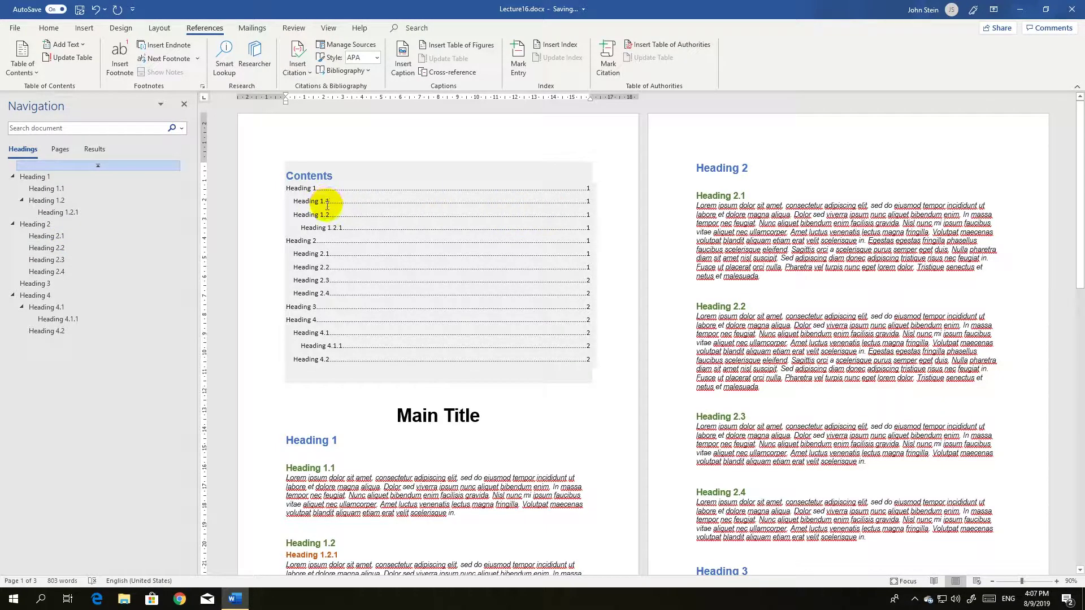
Compare the table of contents entries with the headings in the document and the available heading styles
scroll(421, 230, down, 4)
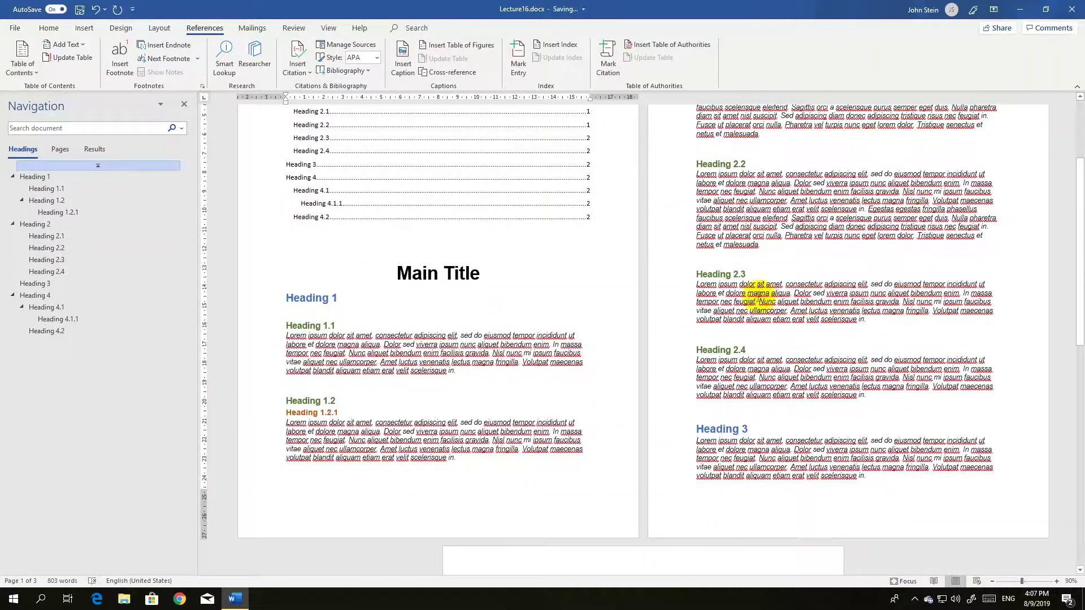
scroll(755, 293, up, 4)
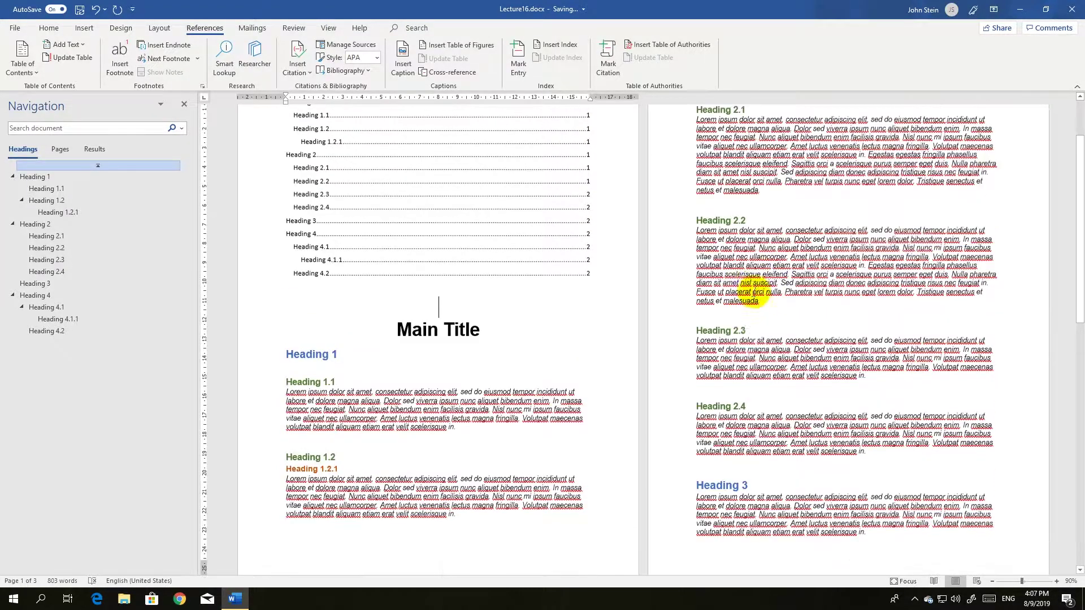
scroll(740, 206, down, 5)
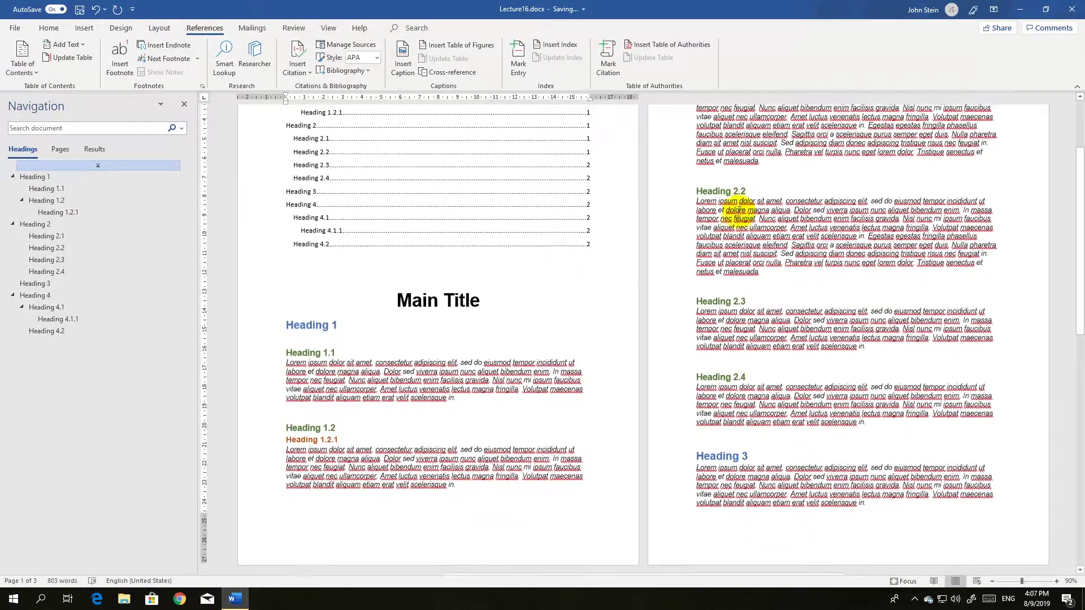
scroll(331, 316, up, 4)
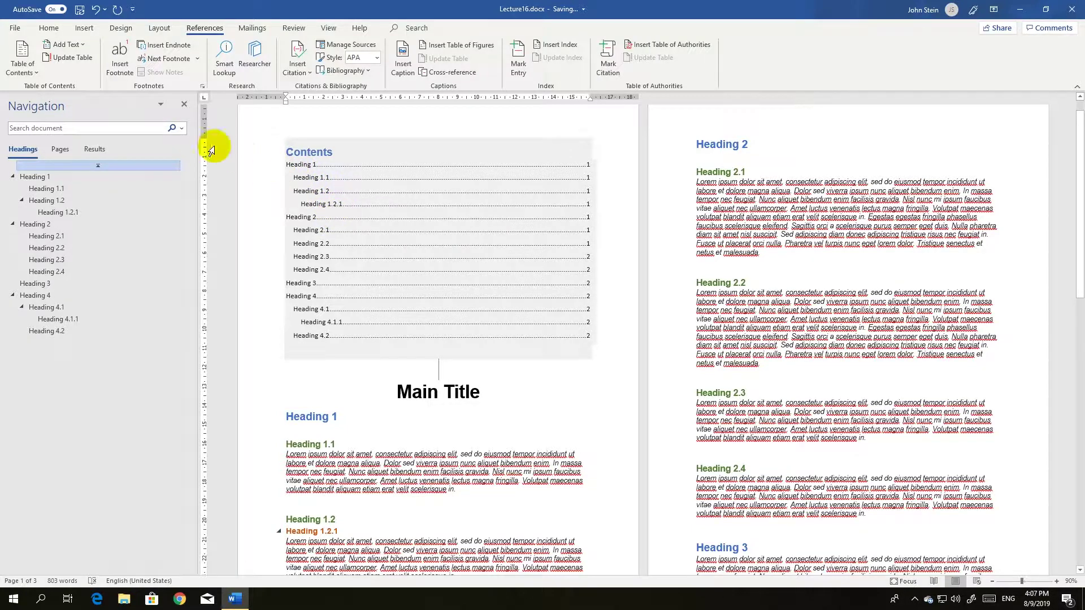
key(Down)
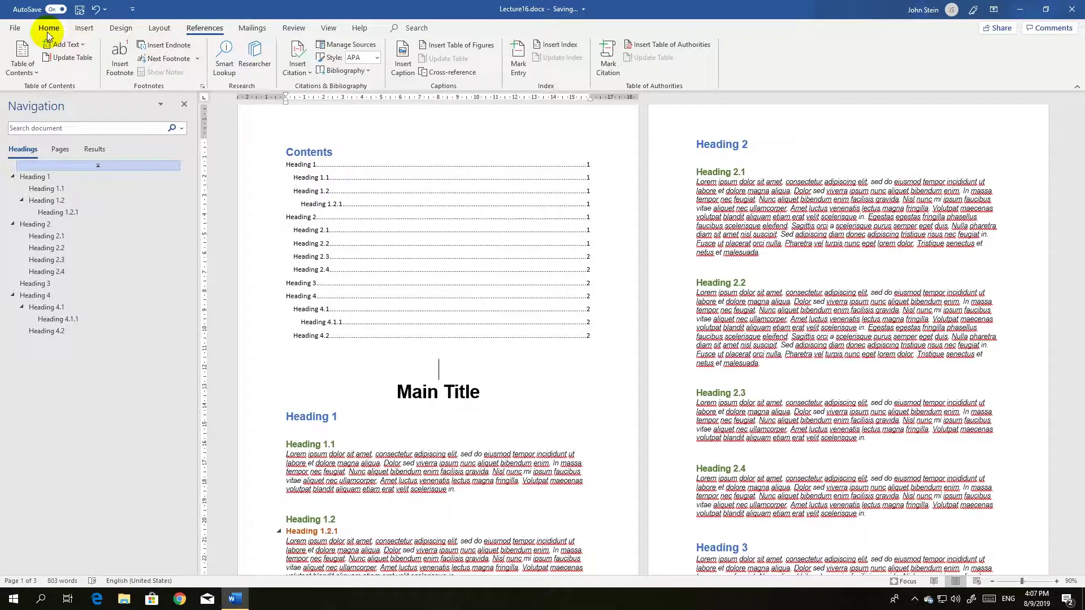
click(48, 30)
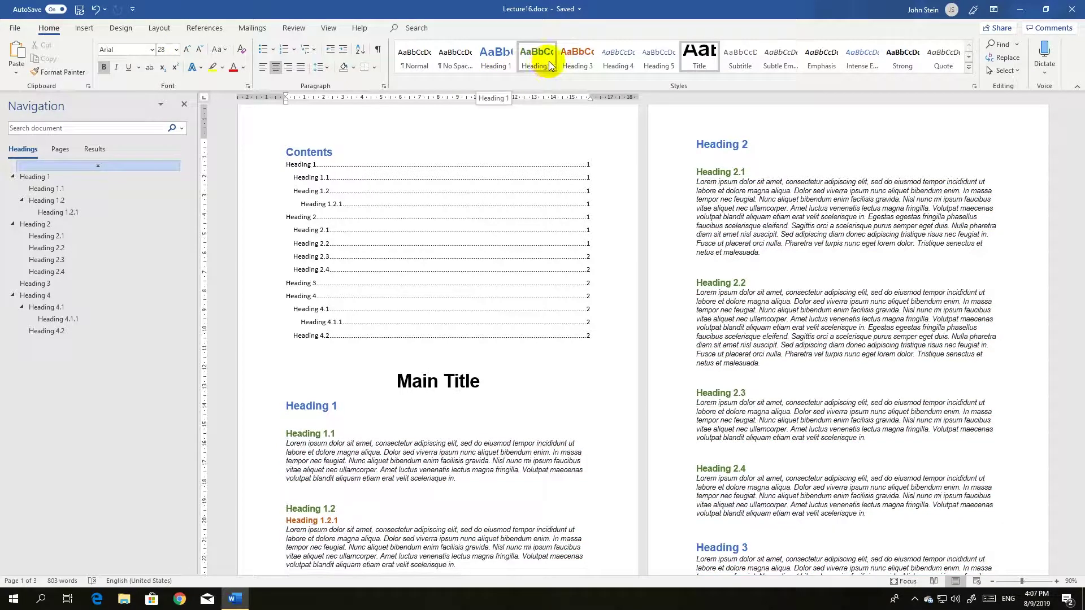
click(568, 62)
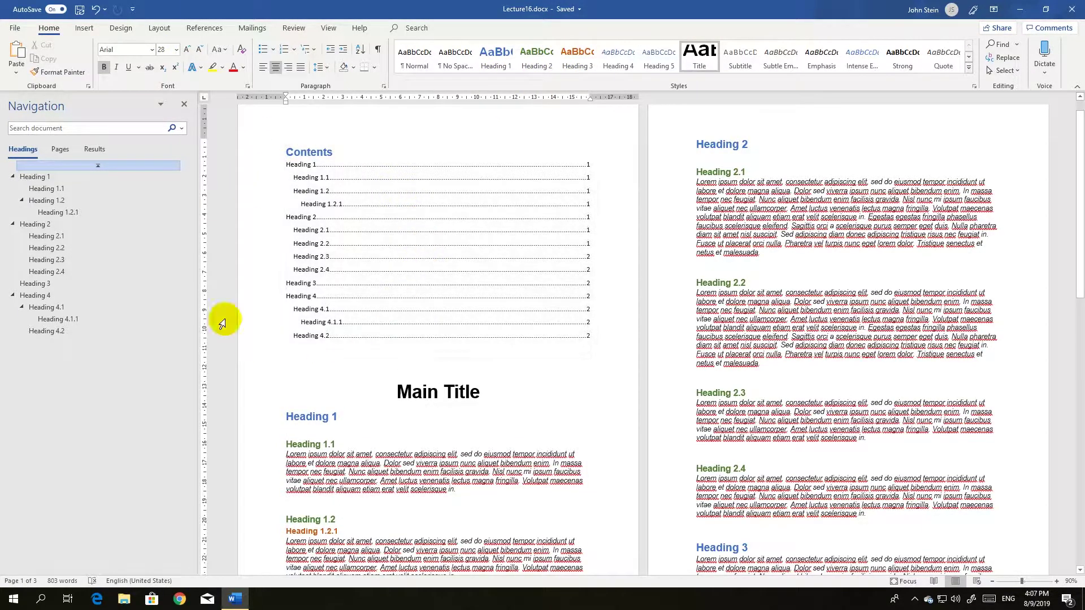
Add the line "Subheading" in the Heading 1 style directly below Heading 1, and jump to it through the Navigation pane
scroll(356, 328, down, 1)
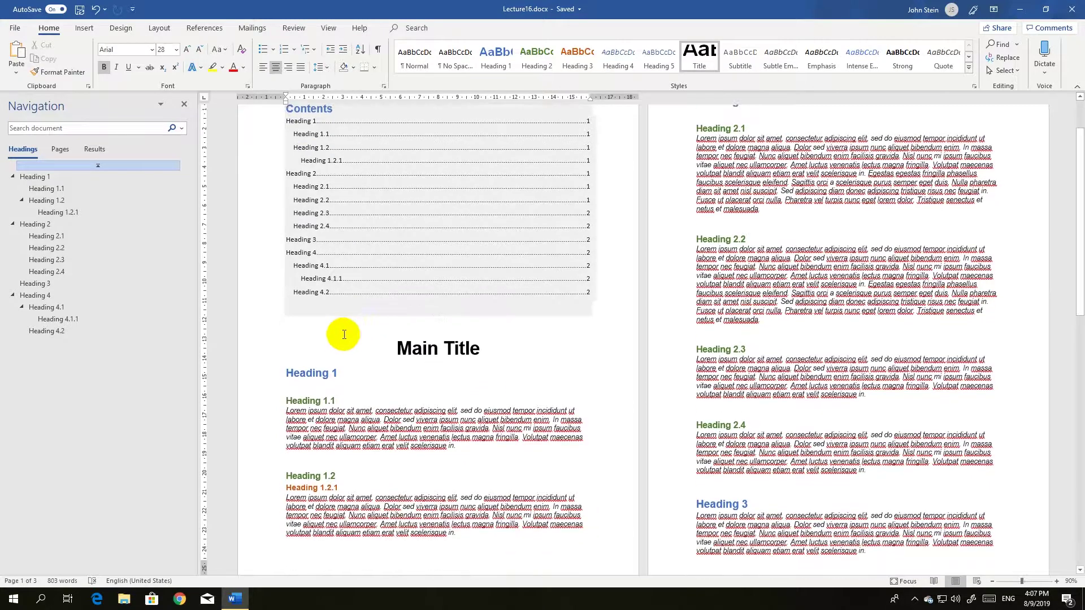
click(339, 369)
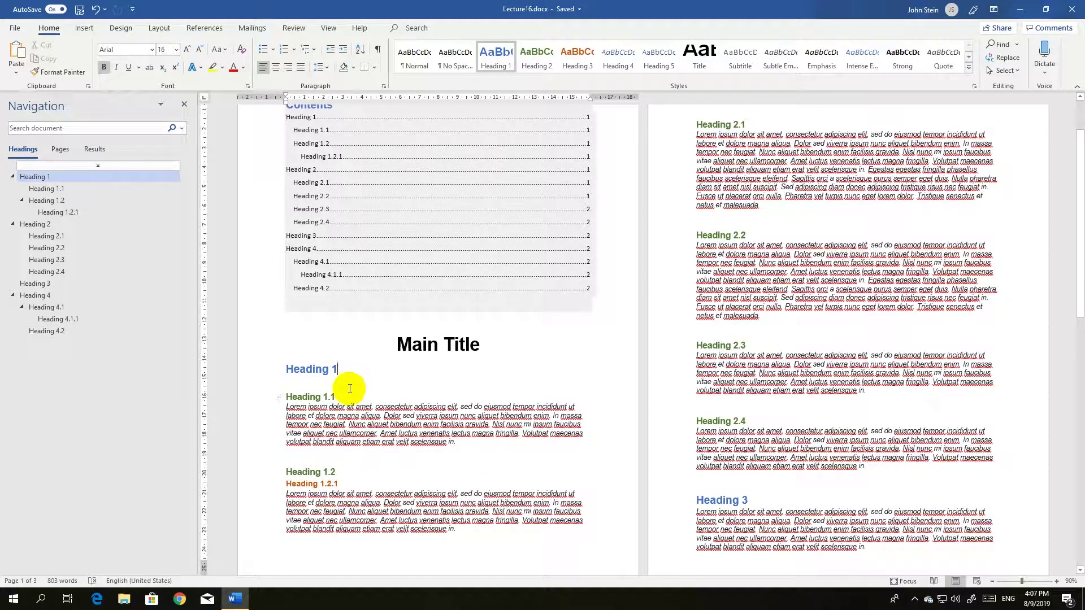
key(Return)
key(Return)
text(s)
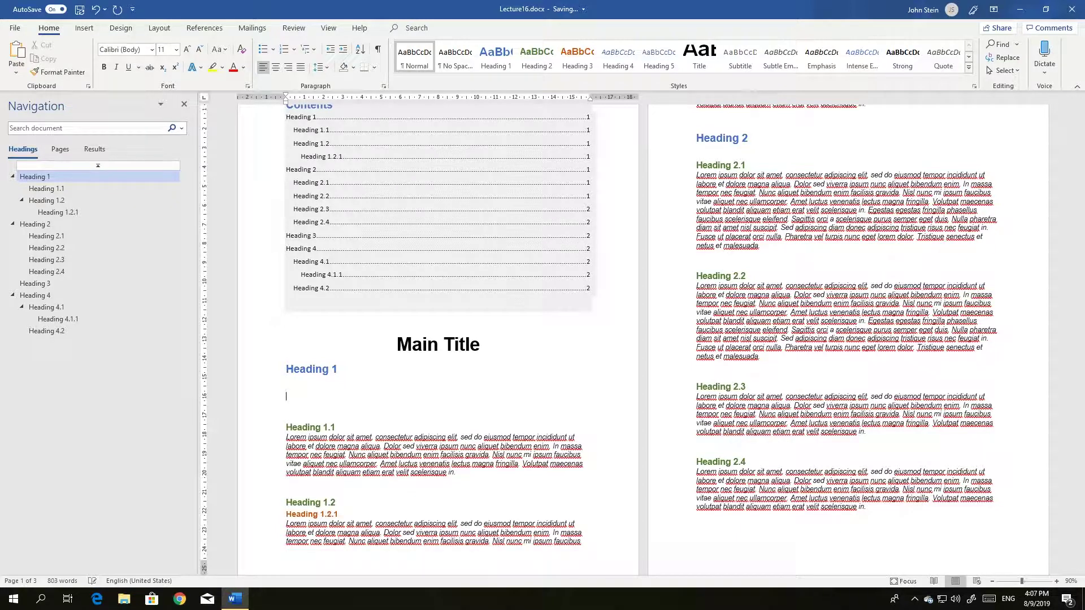
click(495, 57)
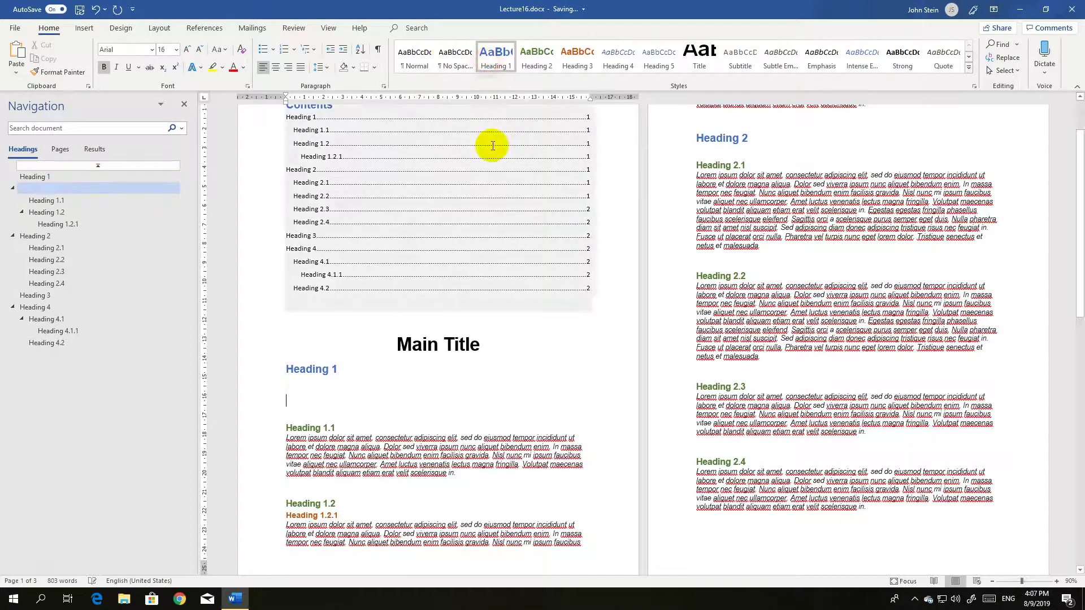
text(Subheading)
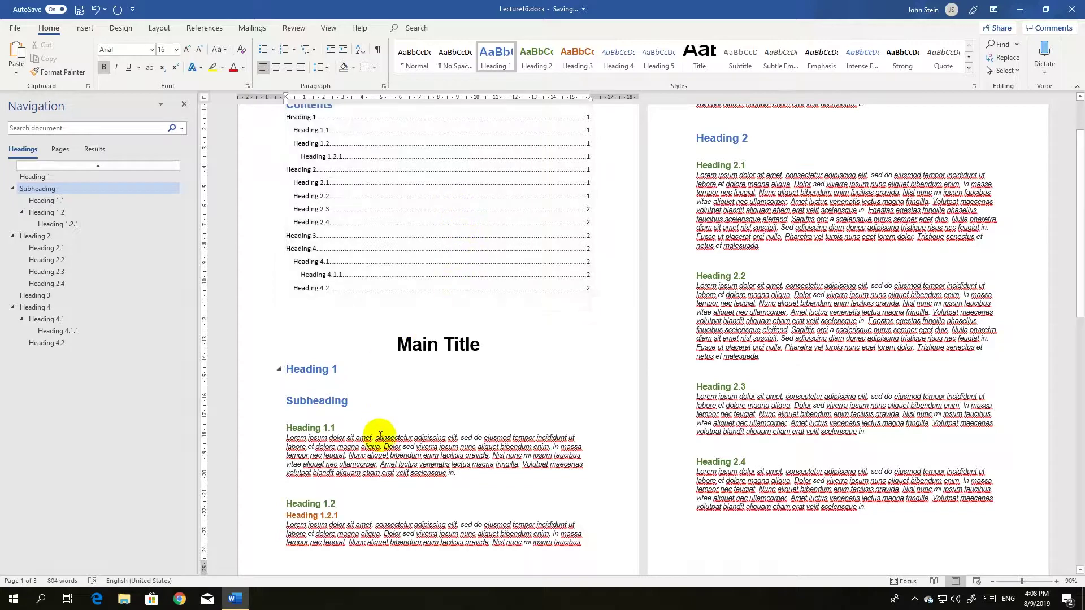
click(379, 464)
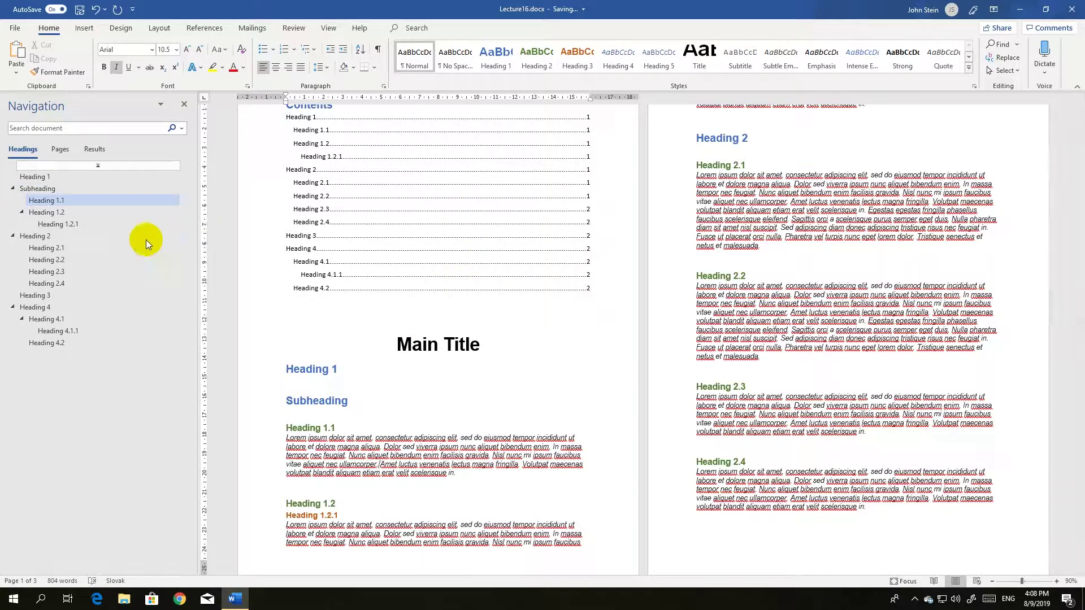
click(35, 188)
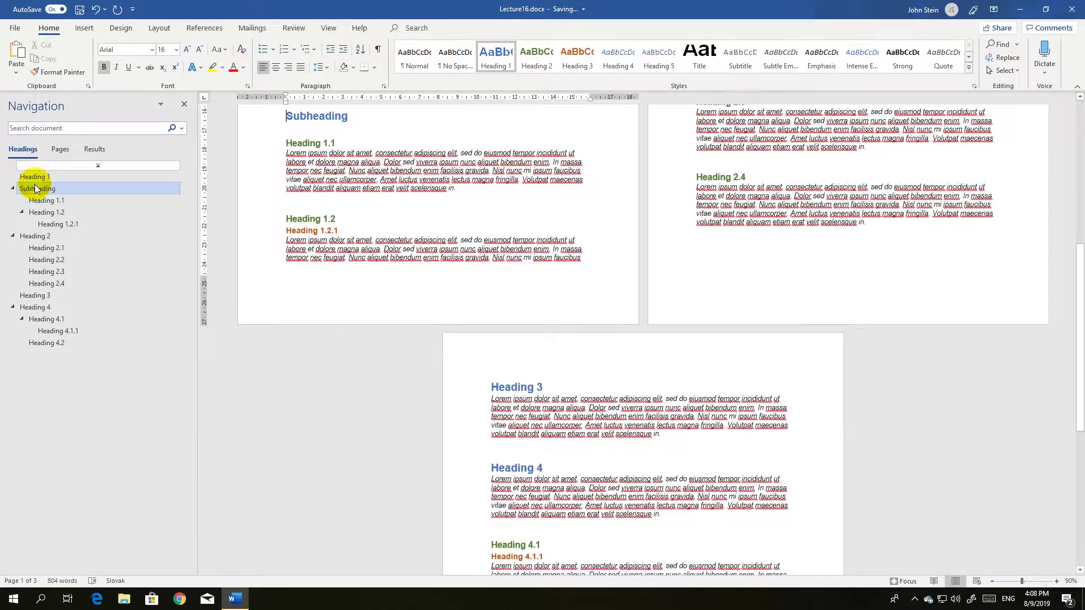
Update the entire table of contents, not only its page numbers, to include the new subheading
scroll(418, 195, up, 6)
scroll(421, 191, up, 2)
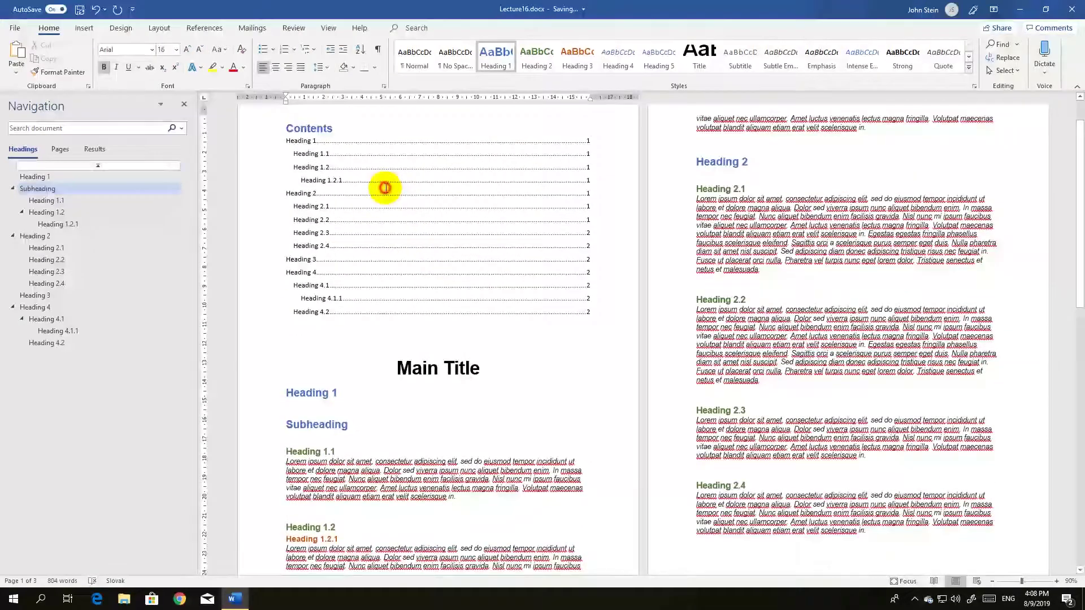
click(383, 186)
scroll(542, 238, up, 2)
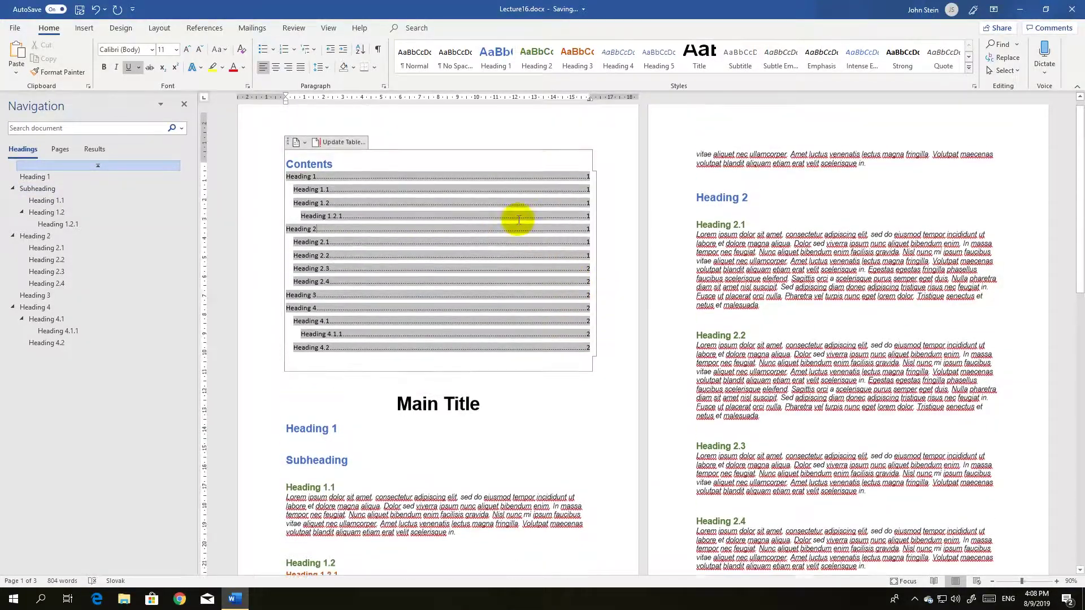
click(337, 162)
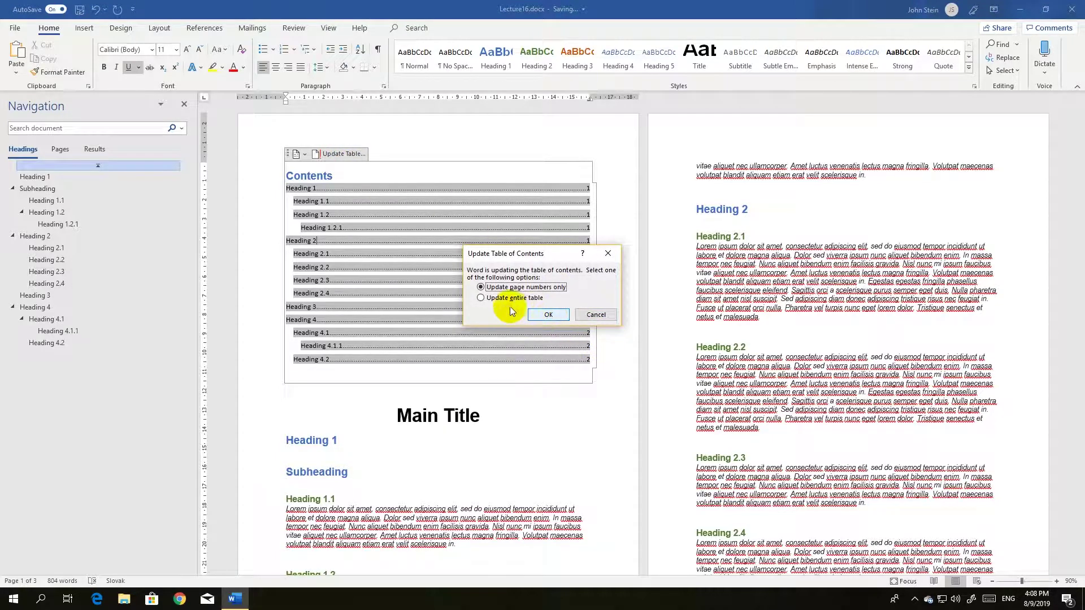
click(480, 298)
click(561, 315)
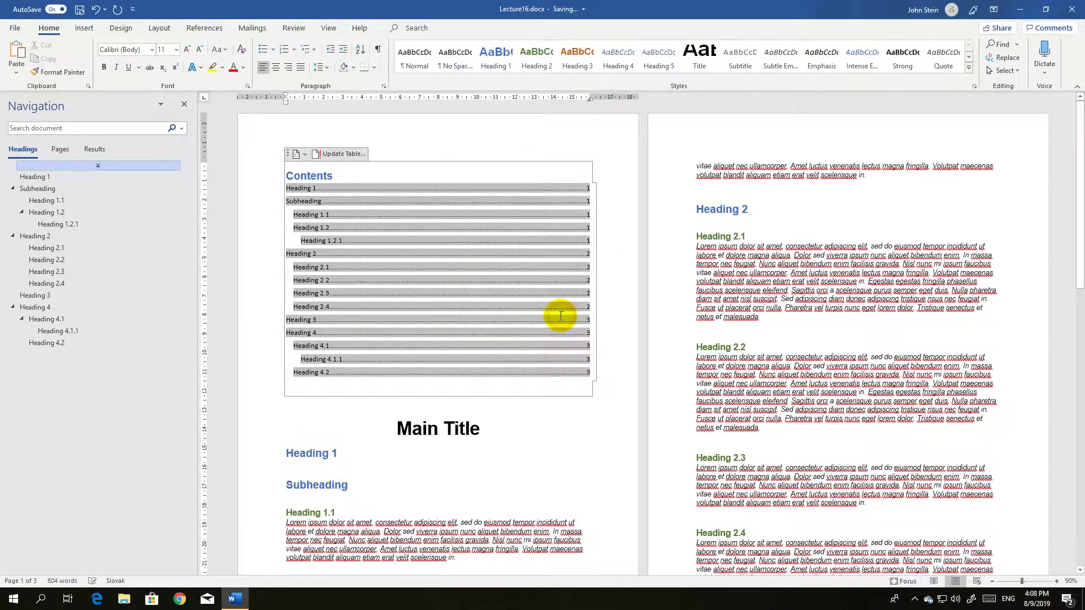
click(638, 272)
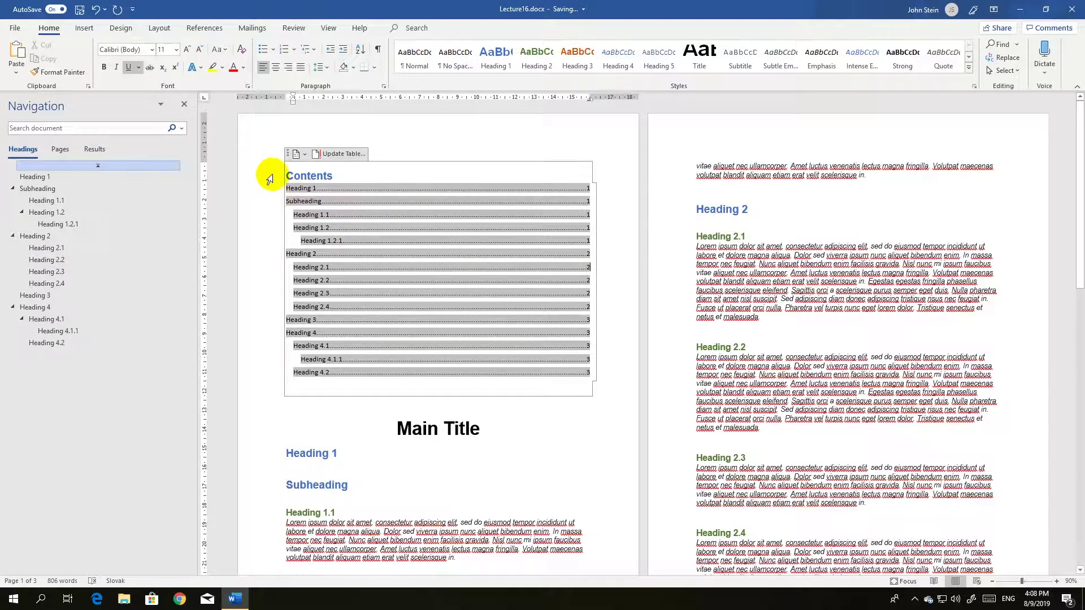
Open the custom table of contents settings for the existing table
click(211, 30)
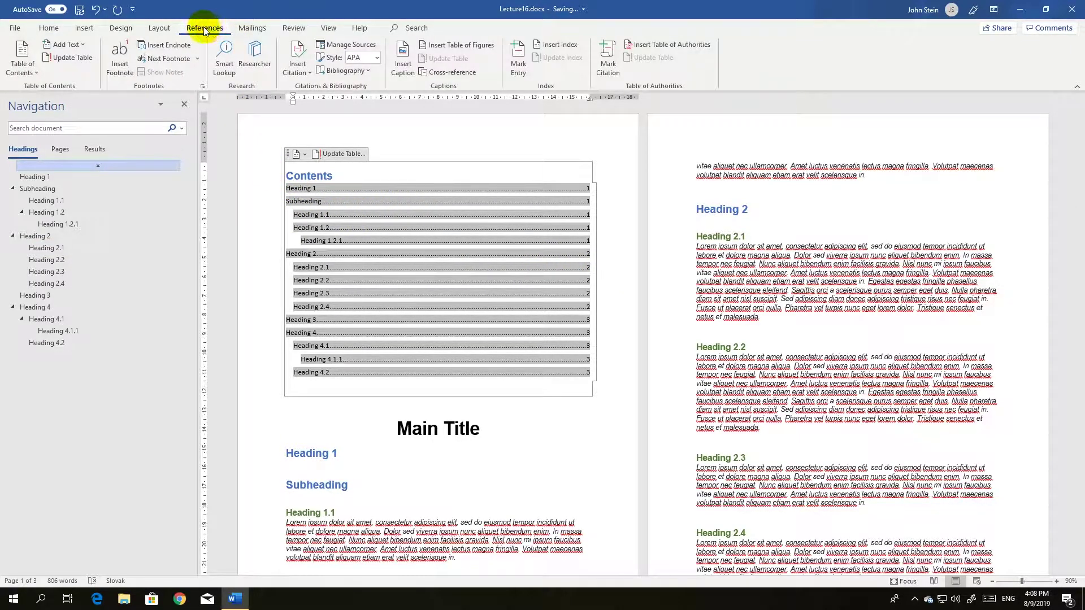
click(28, 71)
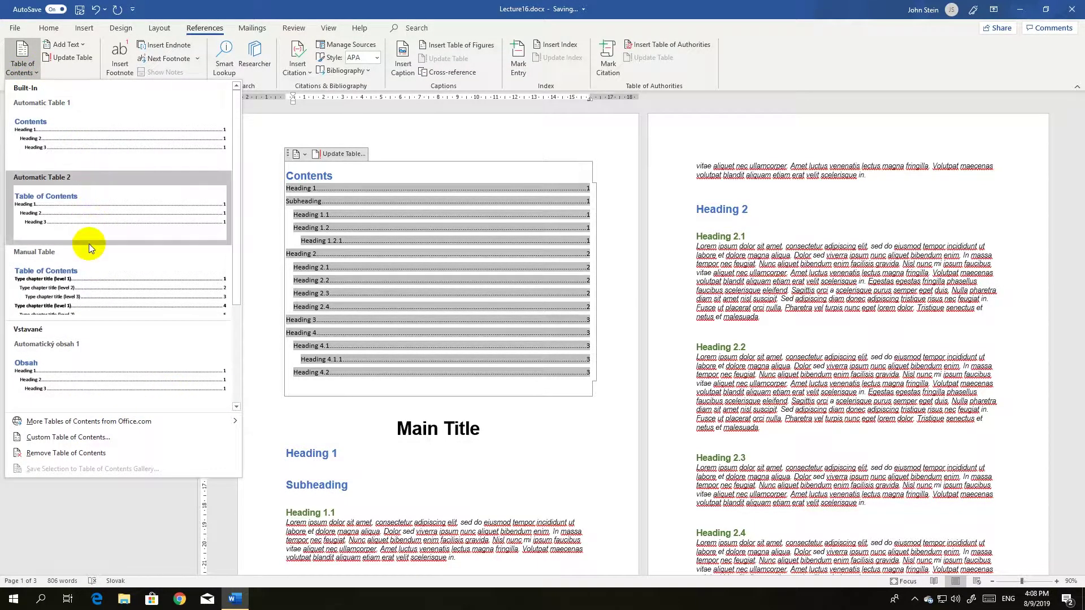
click(73, 439)
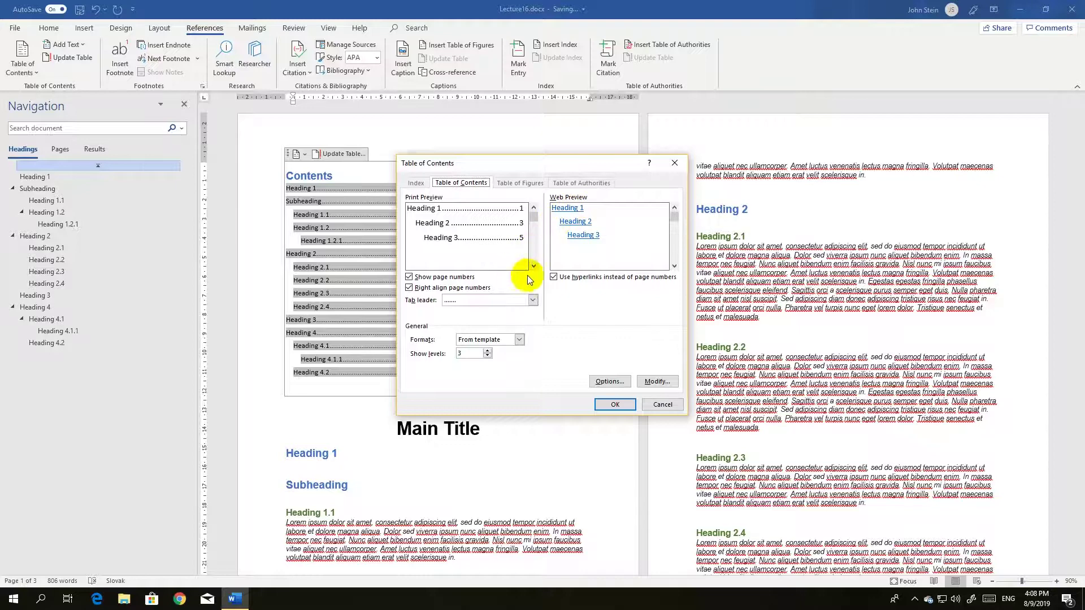
Try the dashed and the solid underline tab leaders for the table of contents
click(534, 300)
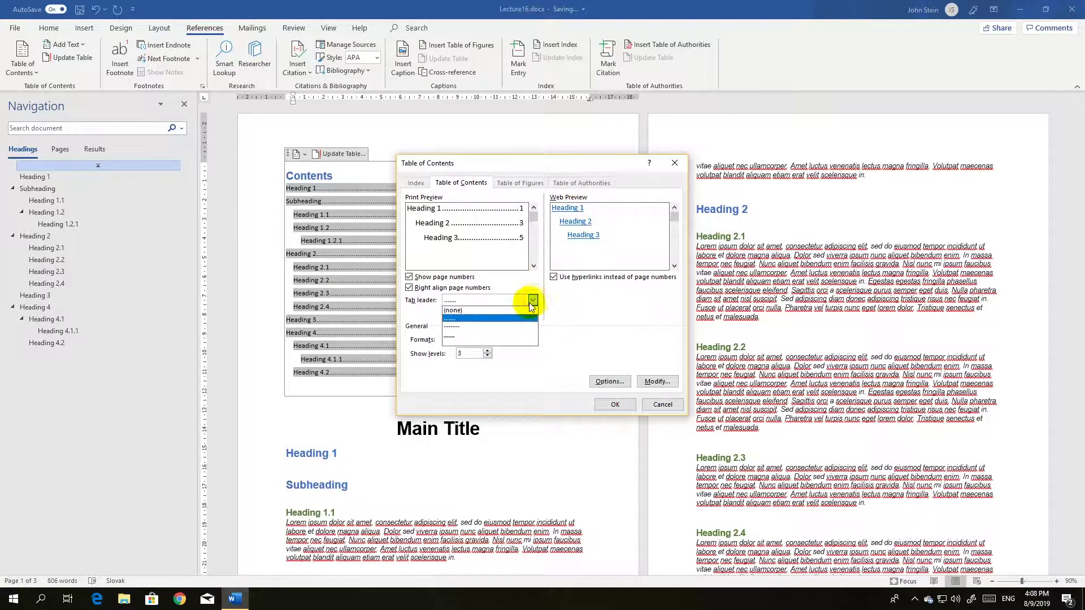
click(481, 328)
click(533, 300)
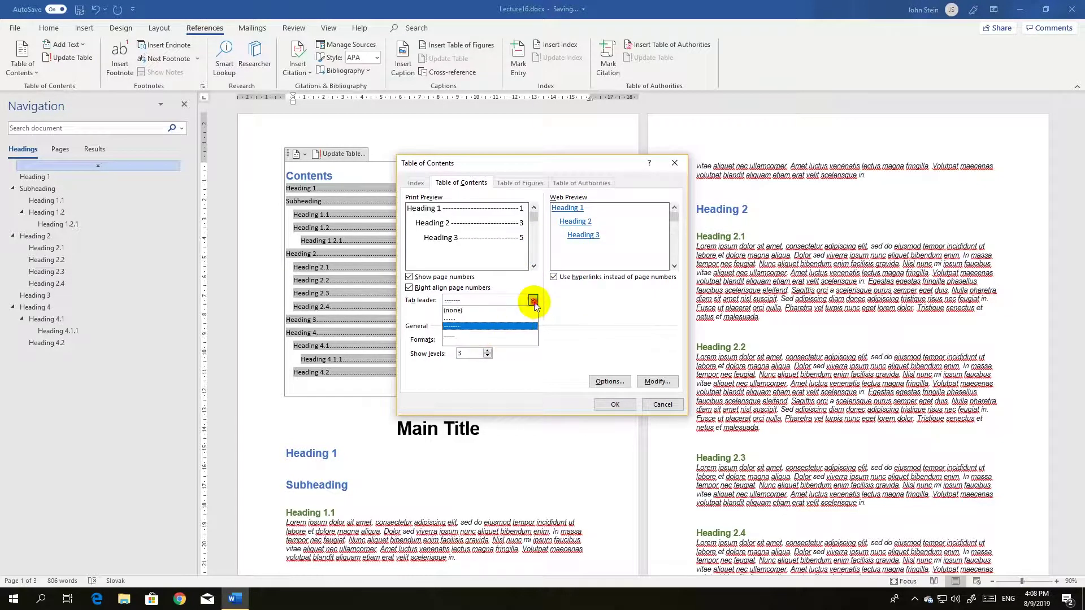
click(497, 336)
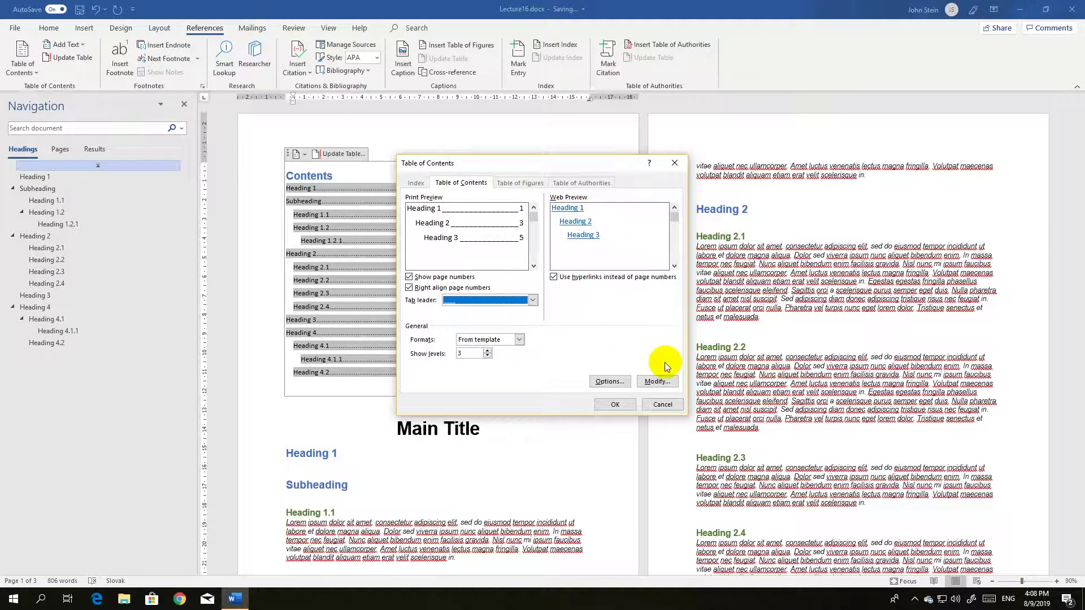
Modify the TOC 1 style to Arial, 14 pt, bold
click(653, 381)
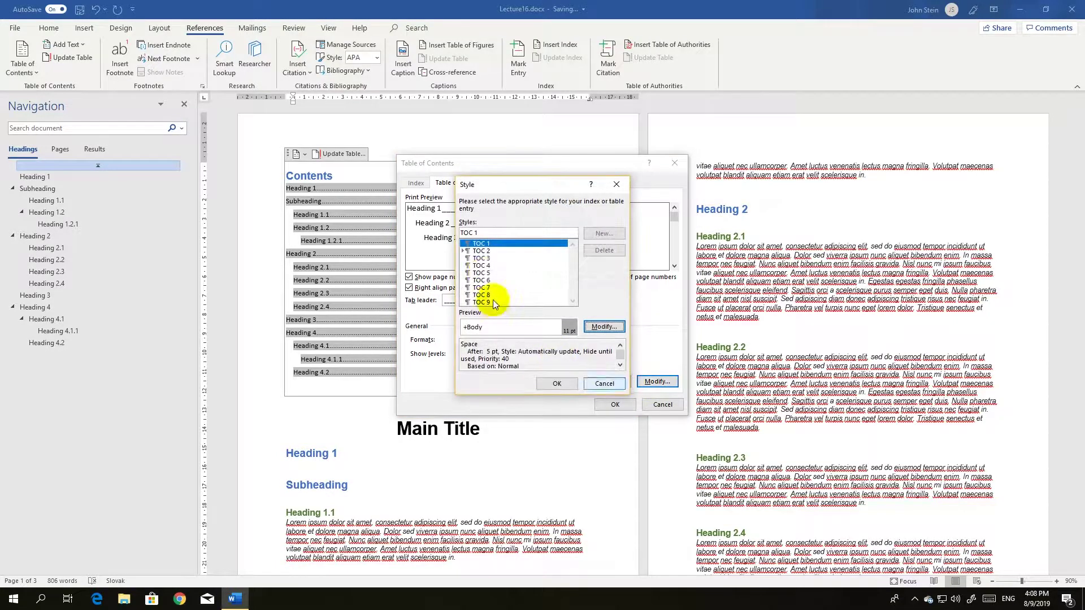
click(603, 327)
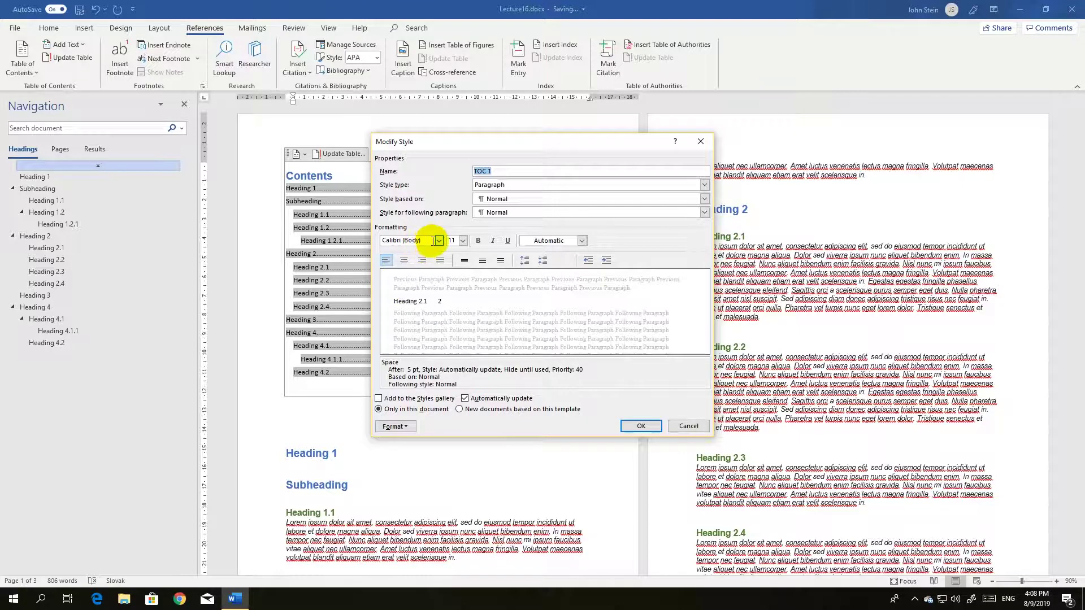
click(437, 242)
click(418, 284)
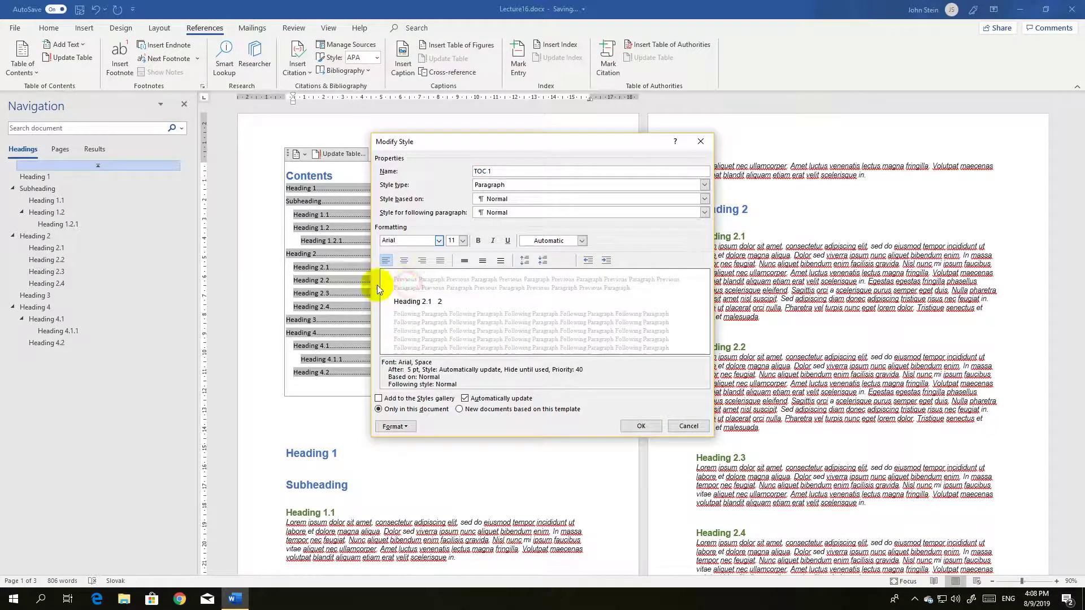
click(462, 243)
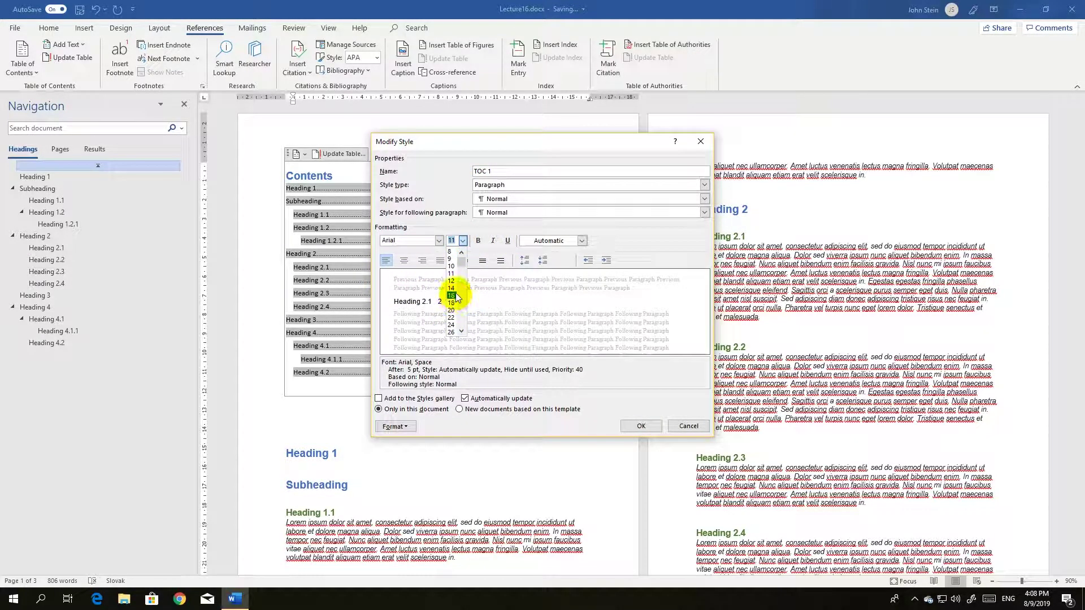
click(454, 289)
click(479, 242)
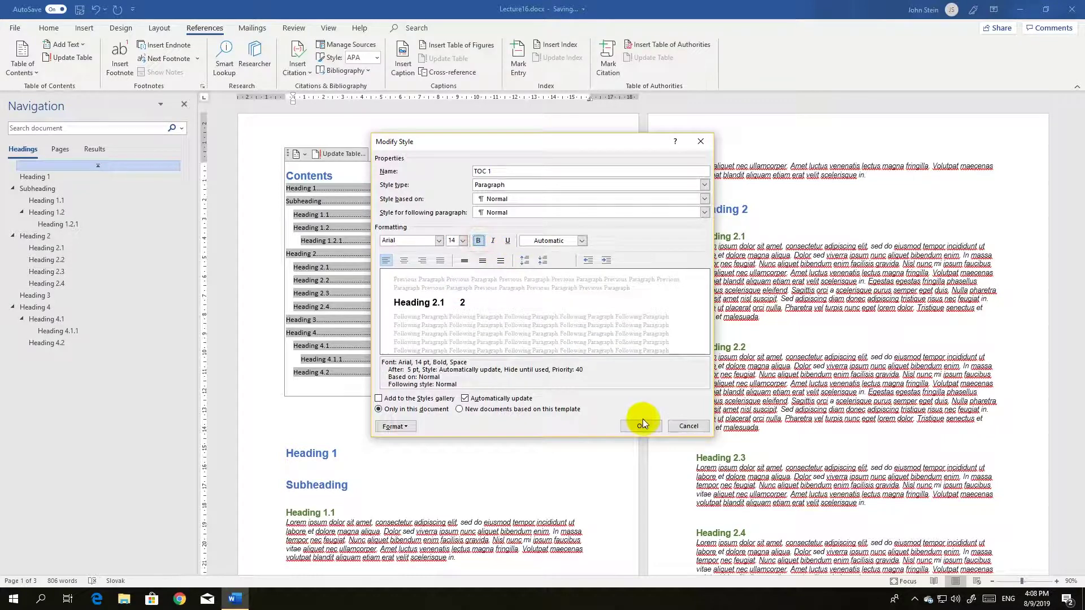
click(644, 425)
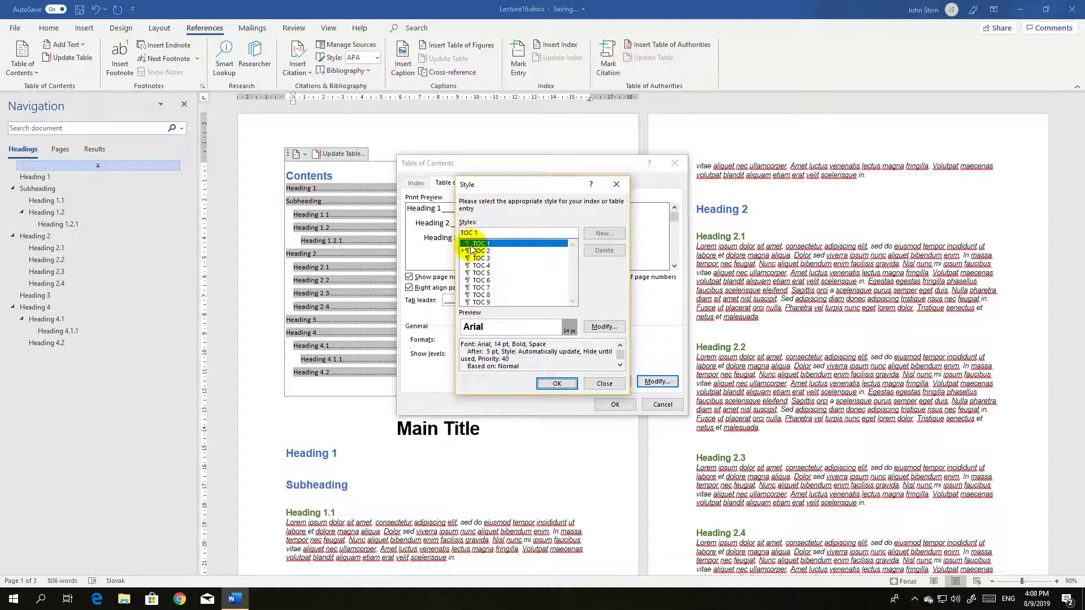
Apply the modified entry style and replace the existing table of contents with the customised one
click(549, 386)
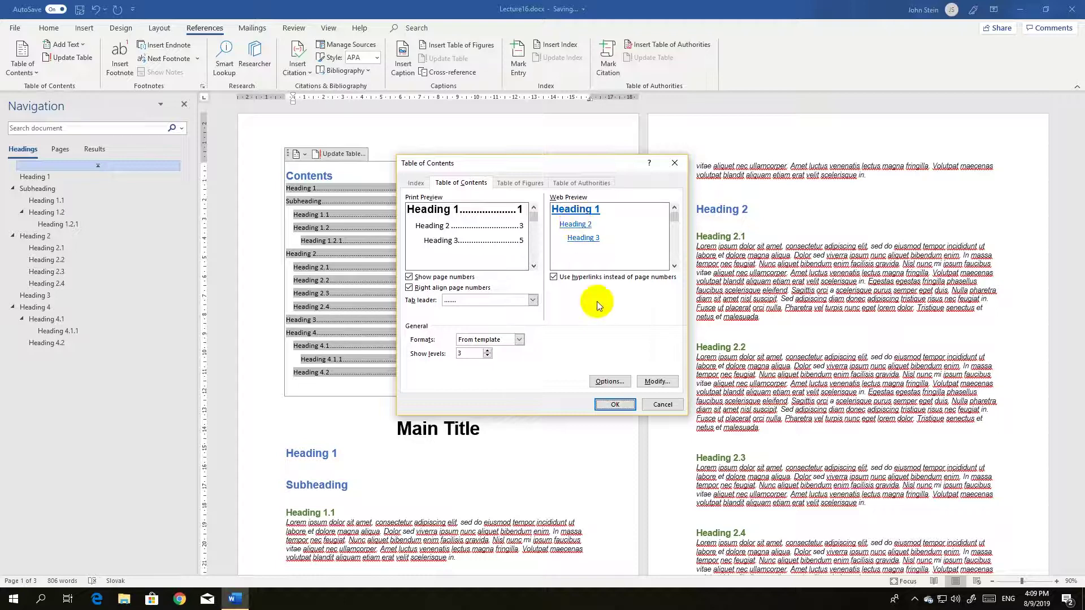
click(616, 404)
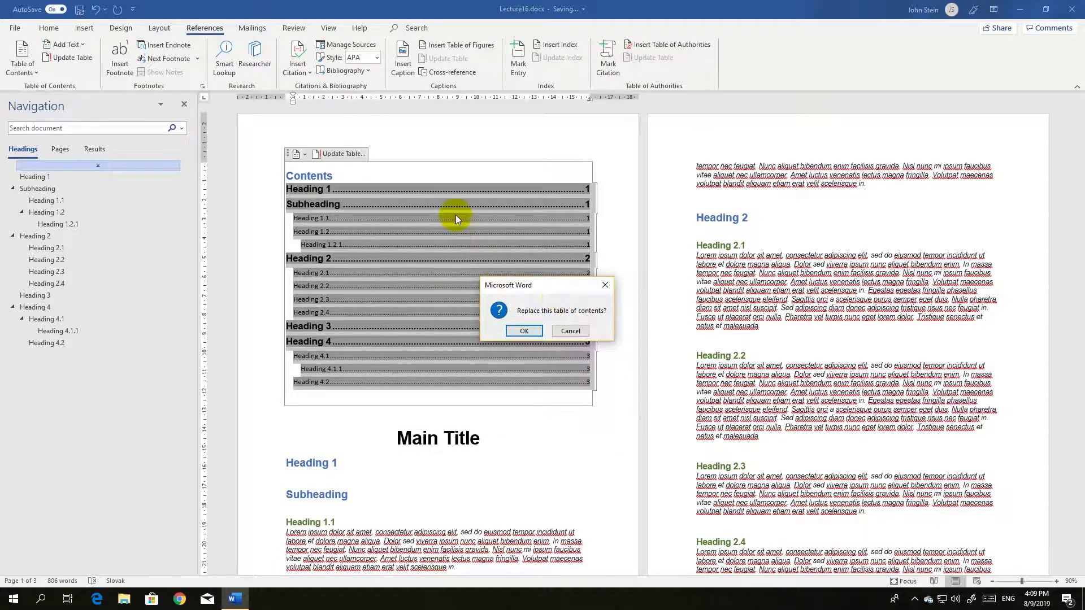
click(515, 331)
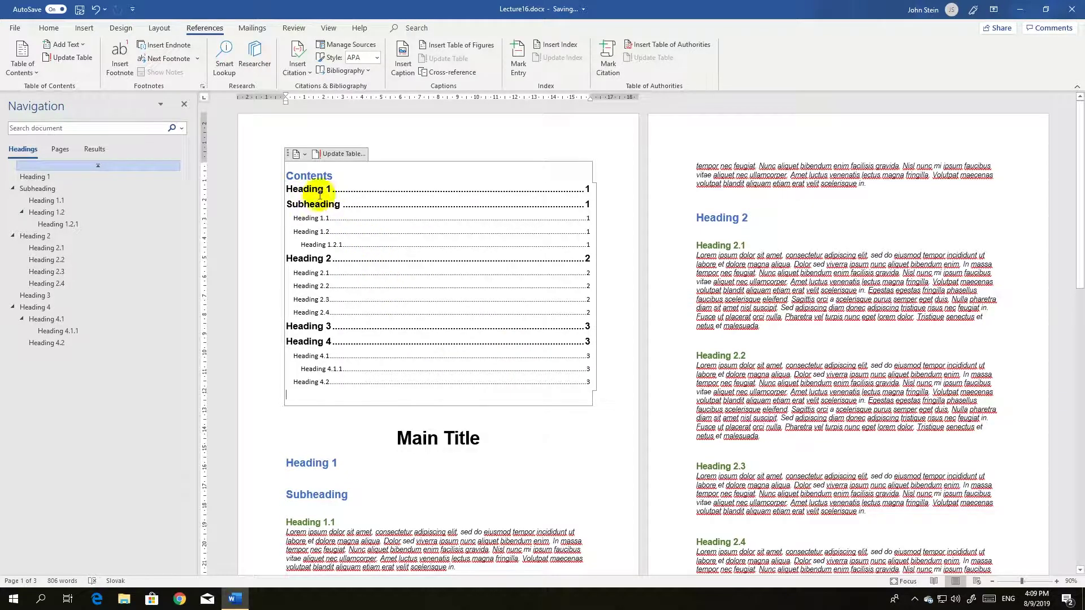
scroll(345, 179, down, 1)
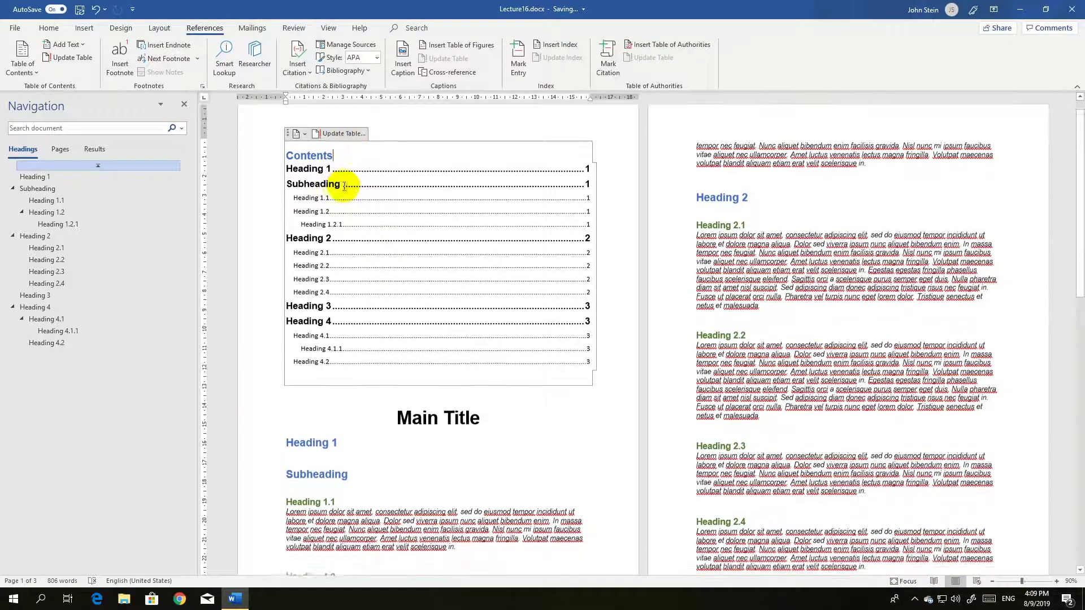
scroll(307, 186, down, 3)
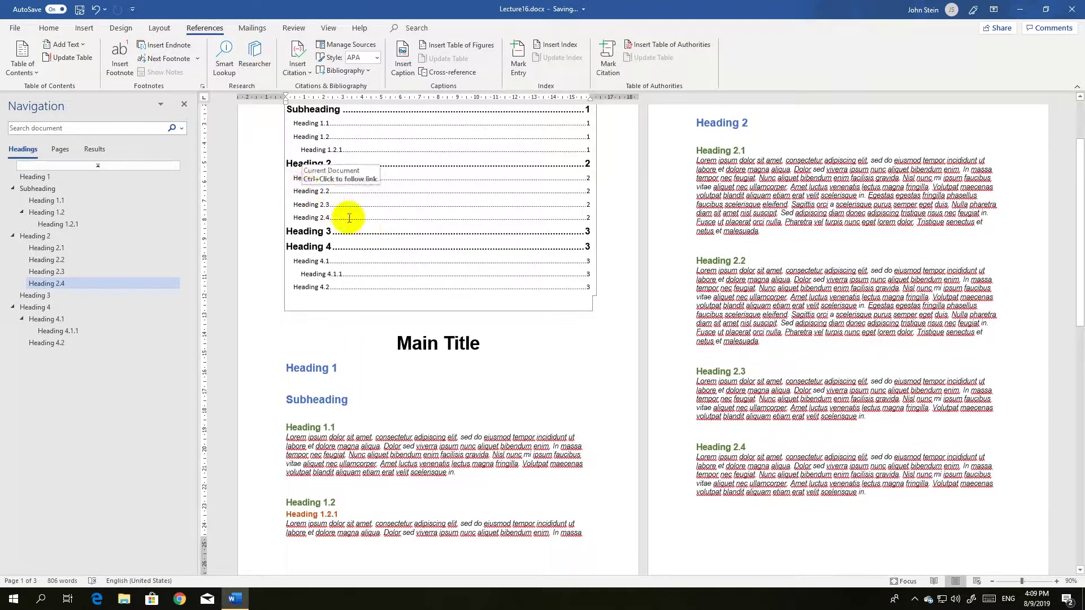
scroll(361, 226, up, 2)
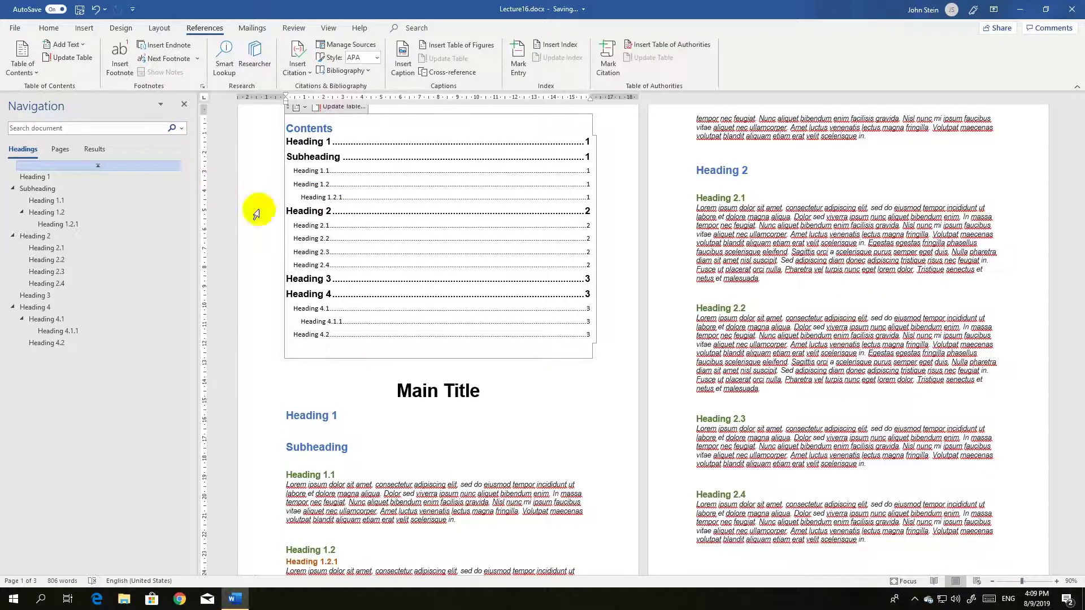
scroll(326, 243, down, 1)
scroll(305, 243, up, 2)
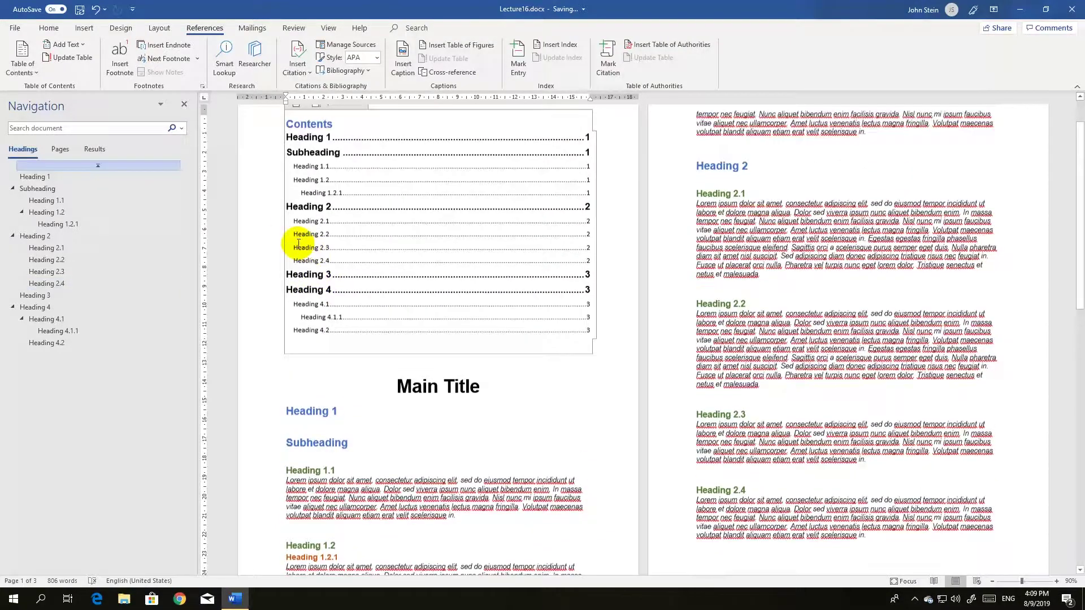